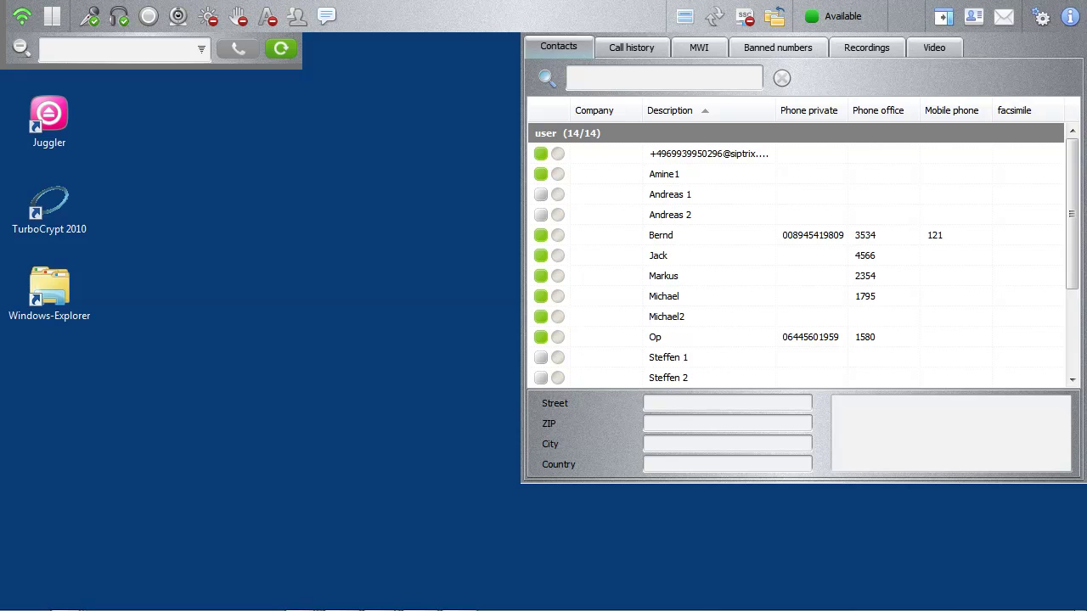
Select the contact in Contacts and answer their incoming extension call
{"action": "left_click", "coordinate": [661, 235]}
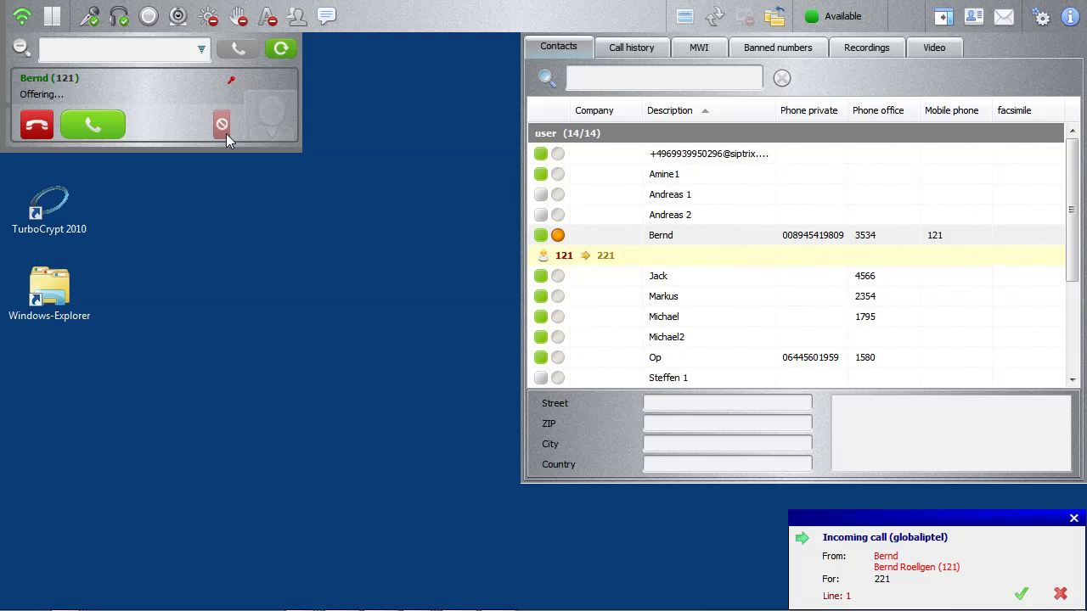
{"action": "left_click", "coordinate": [102, 129]}
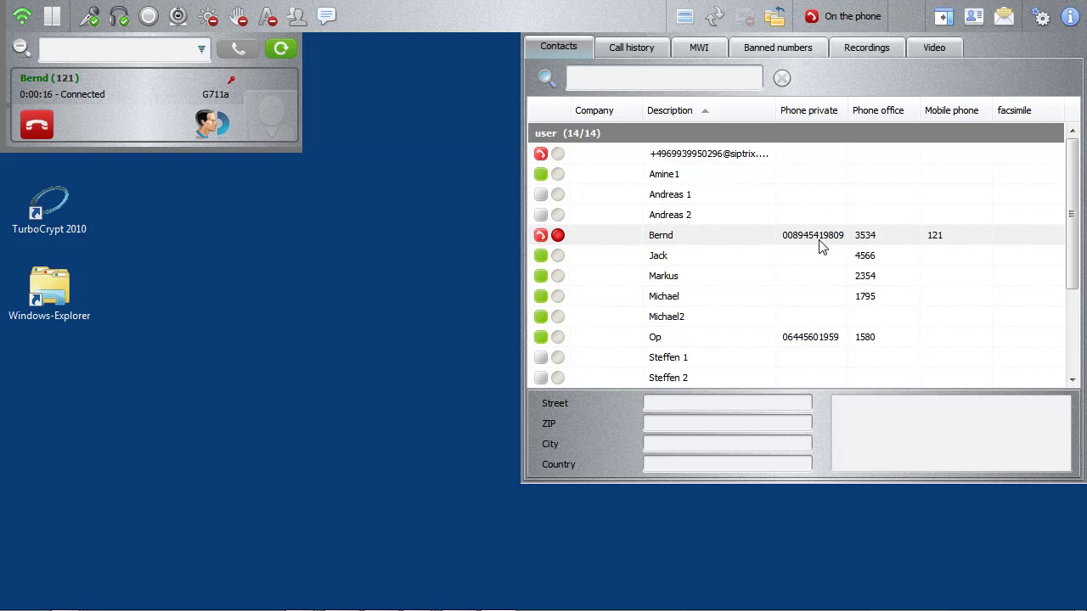
Hold the current call and dial the contact's private number by dragging their entry onto it
{"action": "mouse_move", "coordinate": [823, 246]}
{"action": "left_mouse_down"}
{"action": "mouse_move", "coordinate": [570, 196]}
{"action": "mouse_move", "coordinate": [274, 109]}
{"action": "mouse_move", "coordinate": [112, 45]}
{"action": "left_mouse_up"}
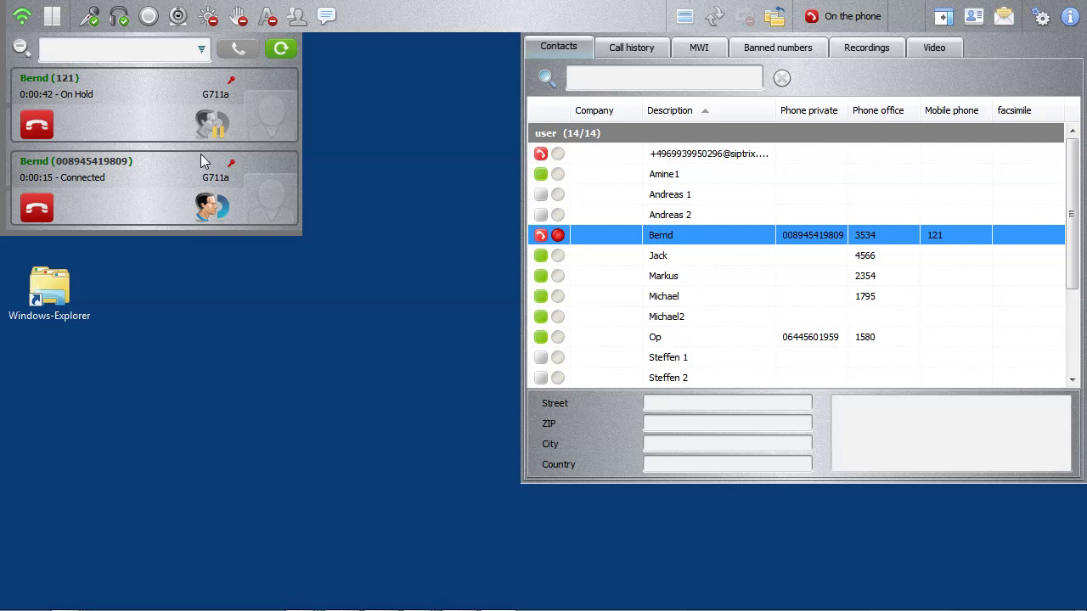
Resume the extension call and put the private-number call on hold
{"action": "left_click", "coordinate": [221, 138]}
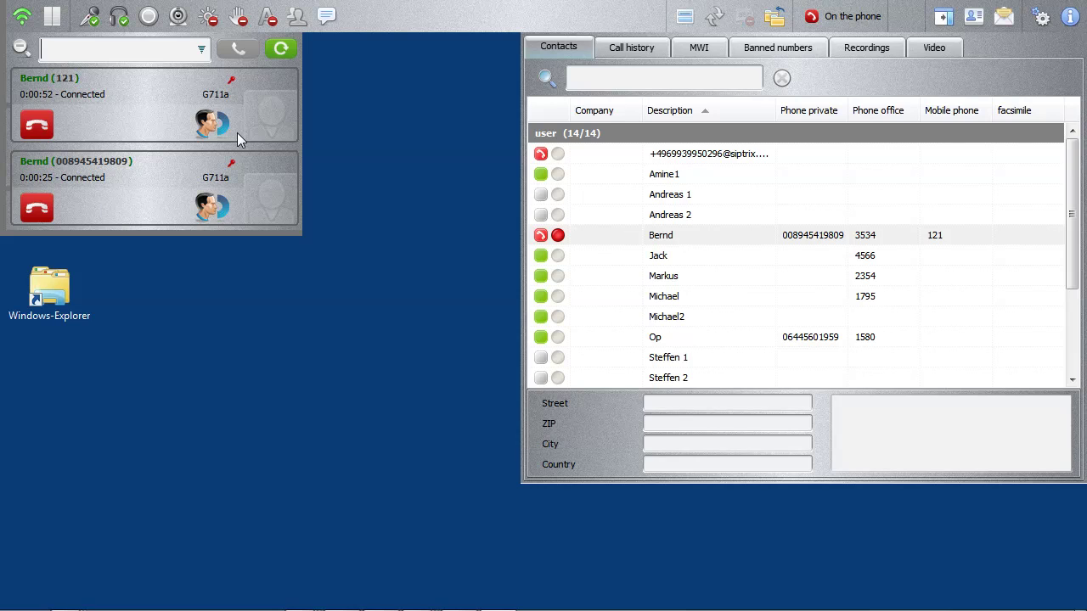
{"action": "left_click", "coordinate": [225, 216]}
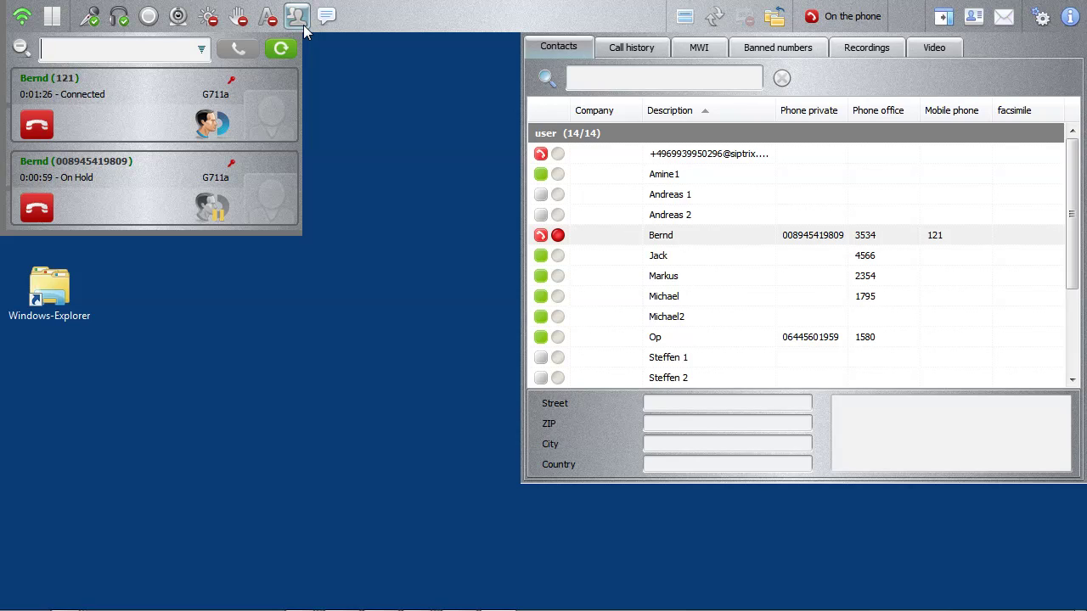
Join the extension and private-number calls into a conference from the toolbar
{"action": "left_click", "coordinate": [297, 15]}
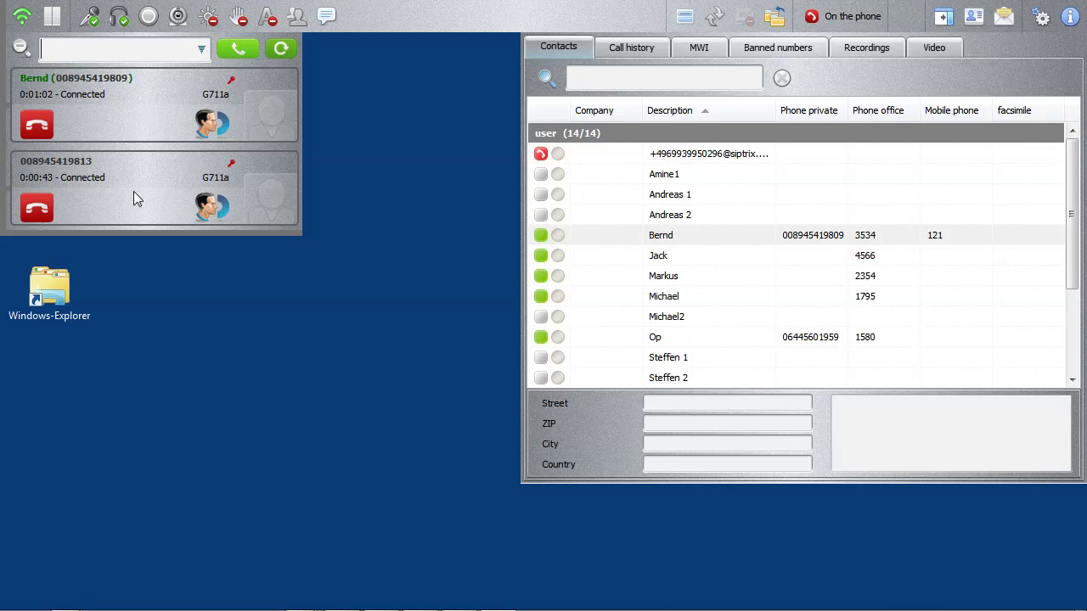
Attended-transfer the second call onto the first, connecting the two callers
{"action": "mouse_move", "coordinate": [136, 192]}
{"action": "left_mouse_down"}
{"action": "mouse_move", "coordinate": [170, 204]}
{"action": "mouse_move", "coordinate": [225, 157]}
{"action": "mouse_move", "coordinate": [230, 126]}
{"action": "left_mouse_up"}
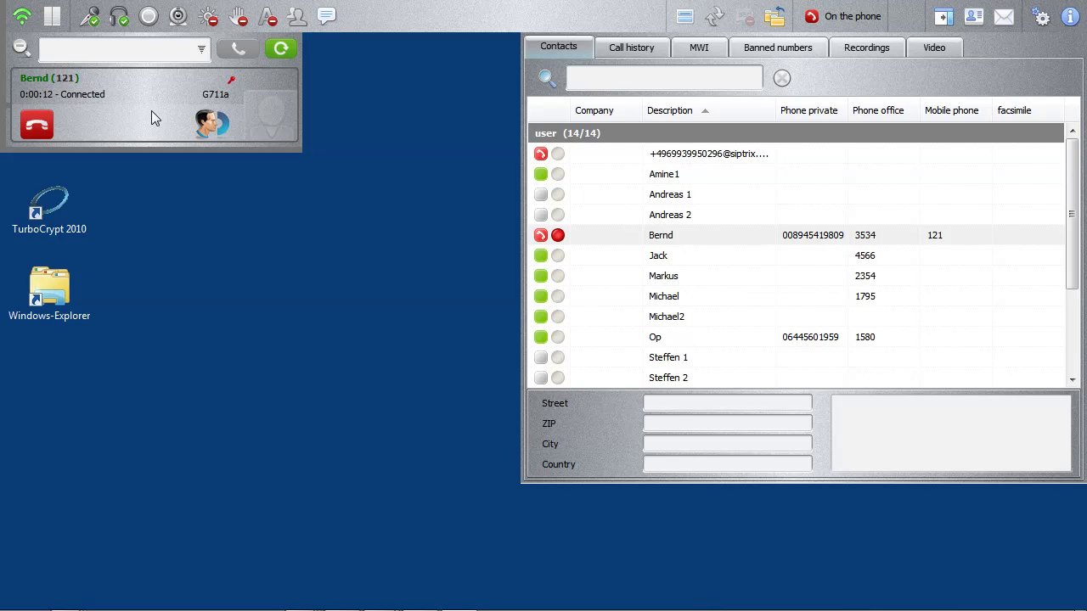
Blind-transfer the extension call to a second contact by dropping it on their Contacts entry
{"action": "left_click", "coordinate": [152, 111]}
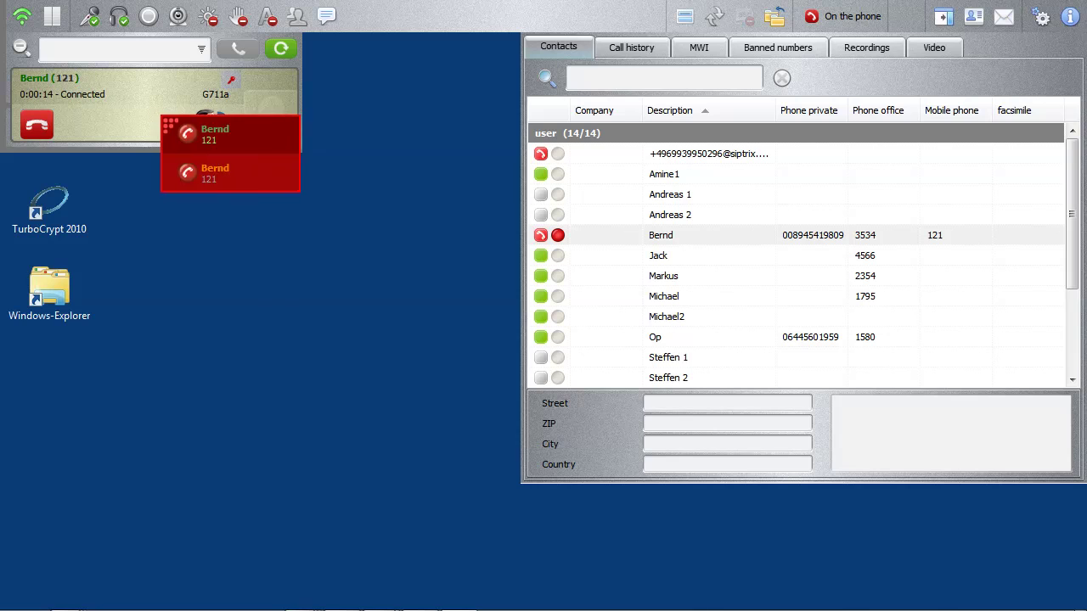
{"action": "mouse_move", "coordinate": [194, 109]}
{"action": "left_mouse_down"}
{"action": "mouse_move", "coordinate": [591, 176]}
{"action": "mouse_move", "coordinate": [820, 246]}
{"action": "left_mouse_up"}
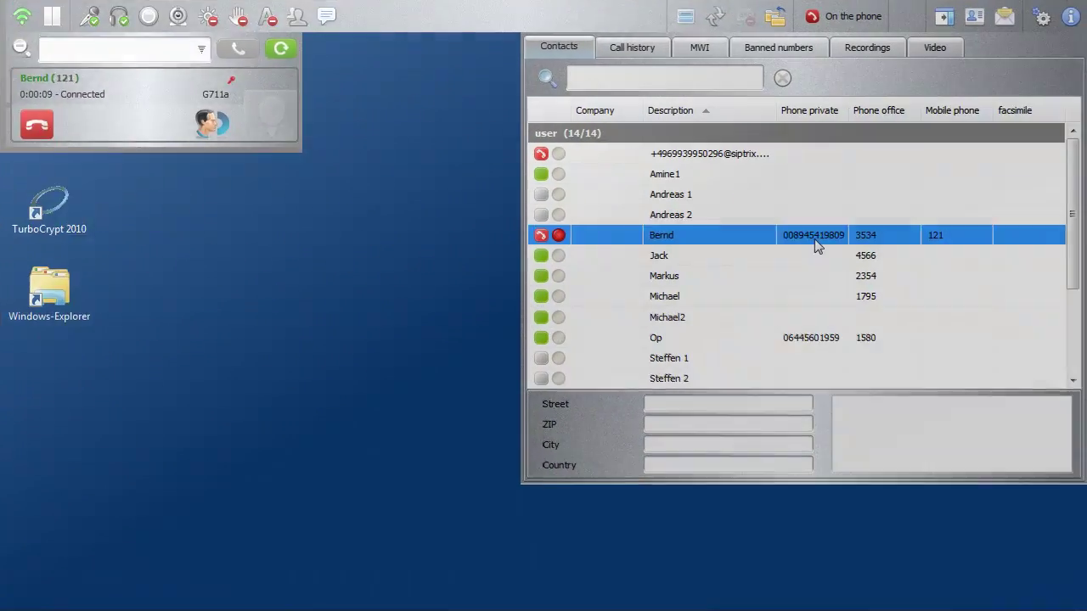
Drag the contact's private number from Contacts onto the active extension call
{"action": "left_click", "coordinate": [815, 245]}
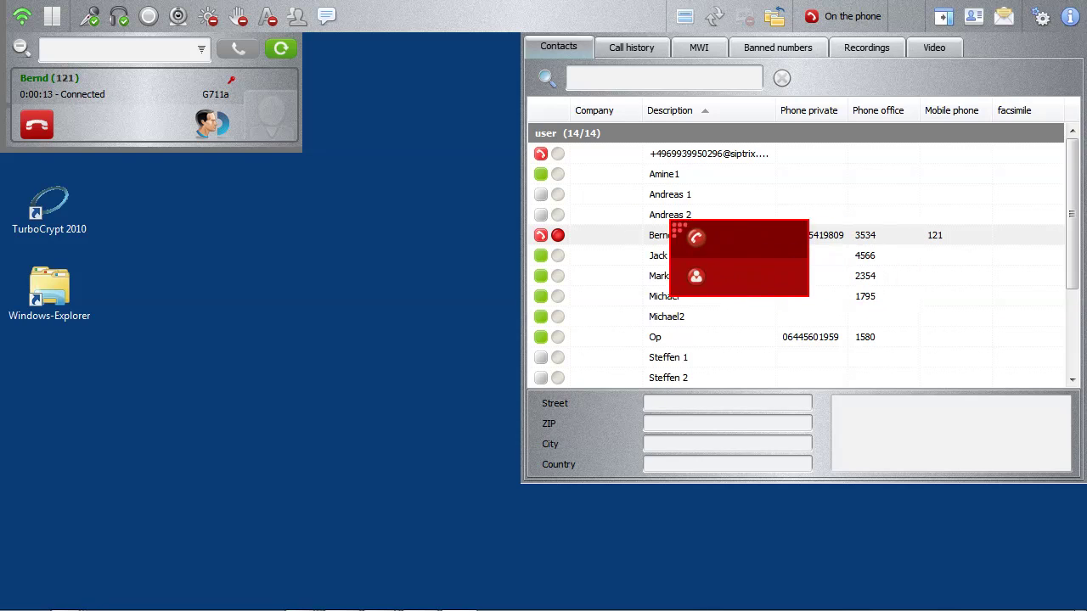
{"action": "mouse_move", "coordinate": [680, 228]}
{"action": "left_mouse_down"}
{"action": "mouse_move", "coordinate": [234, 132]}
{"action": "mouse_move", "coordinate": [165, 132]}
{"action": "mouse_move", "coordinate": [120, 112]}
{"action": "left_mouse_up"}
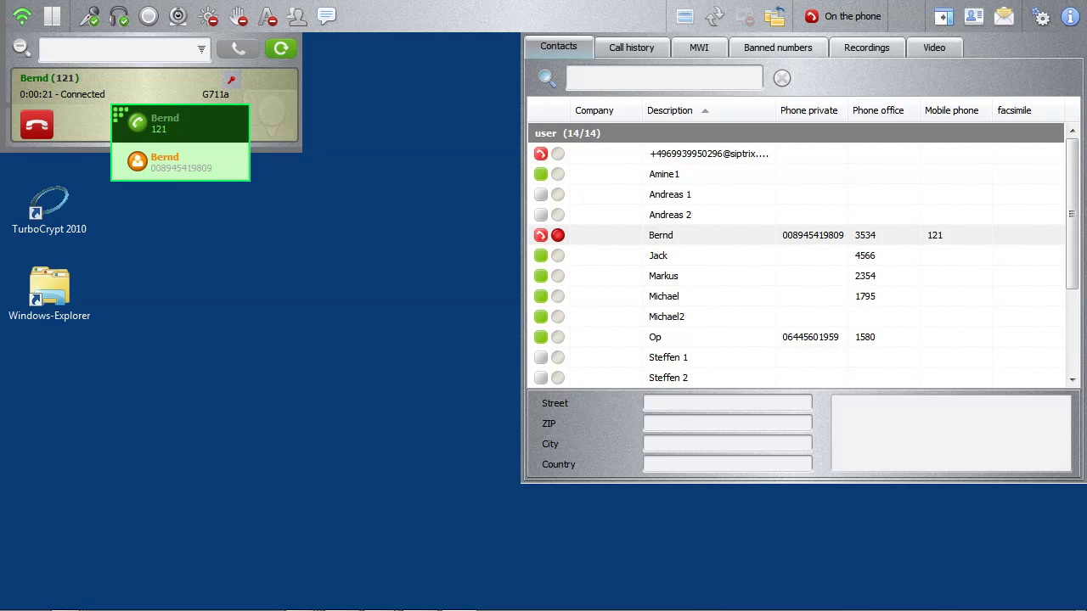
Attempt a transfer between the extension and private-number calls, ending in Transfer failed
{"action": "left_click_drag", "start_coordinate": [111, 104], "coordinate": [110, 103]}
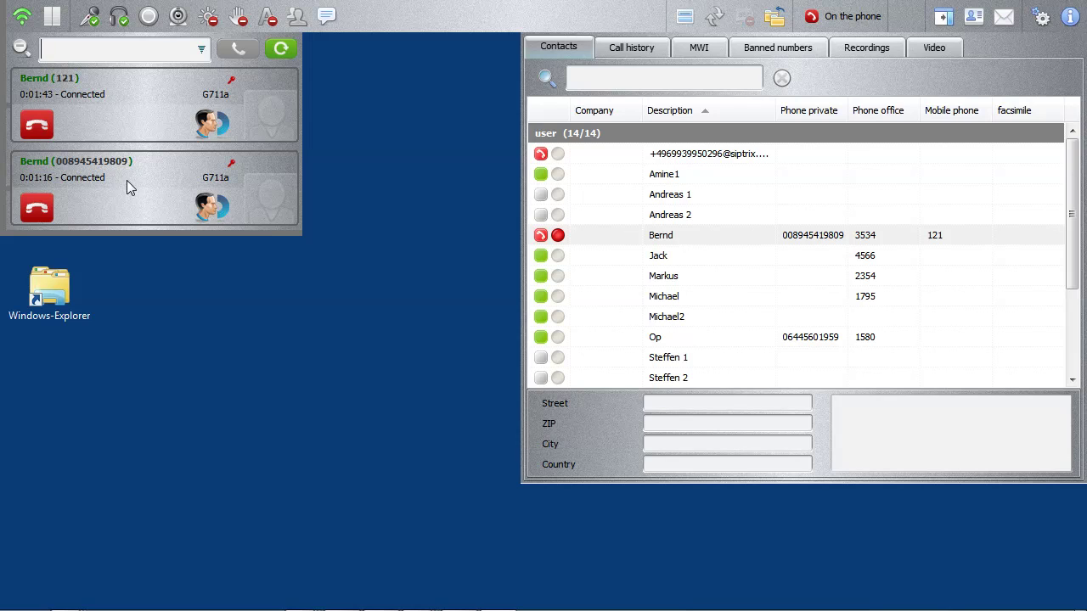
{"action": "mouse_move", "coordinate": [126, 180]}
{"action": "left_mouse_down"}
{"action": "mouse_move", "coordinate": [155, 162]}
{"action": "mouse_move", "coordinate": [147, 107]}
{"action": "left_mouse_up"}
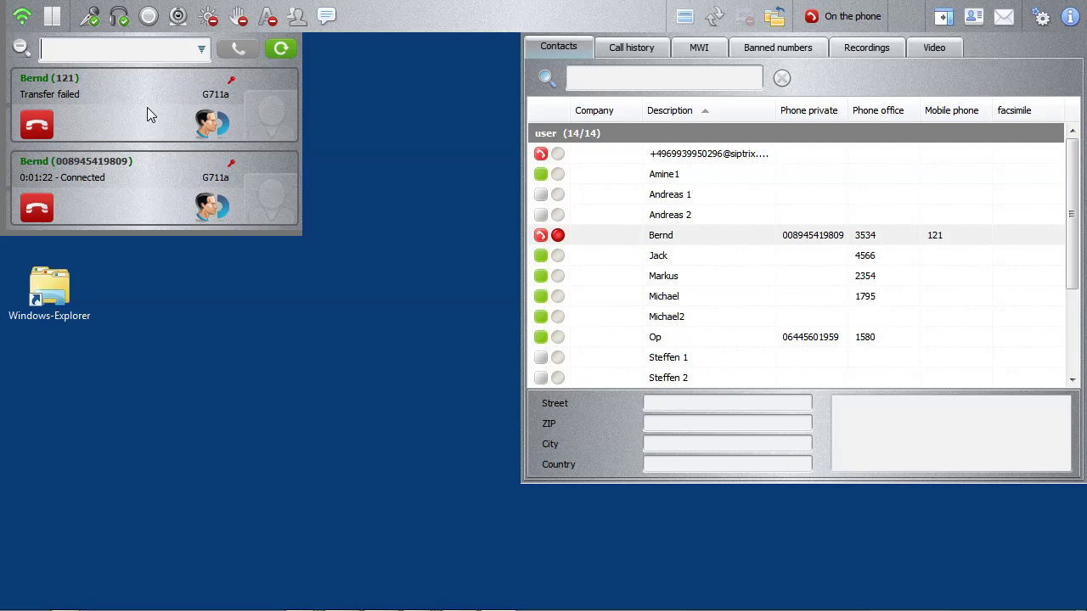